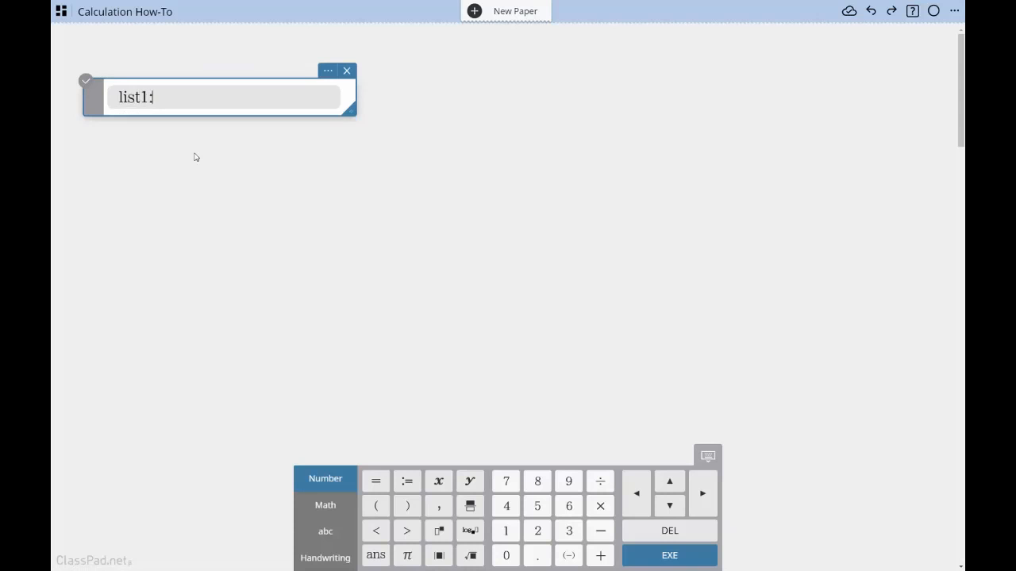
# Step: Define list1 as {2,1,1,0,1,3,1,0,0,2,2,1,0,1,2,2,1,0} and widen the calculation box to fit the whole list
pyautogui.write(':={')
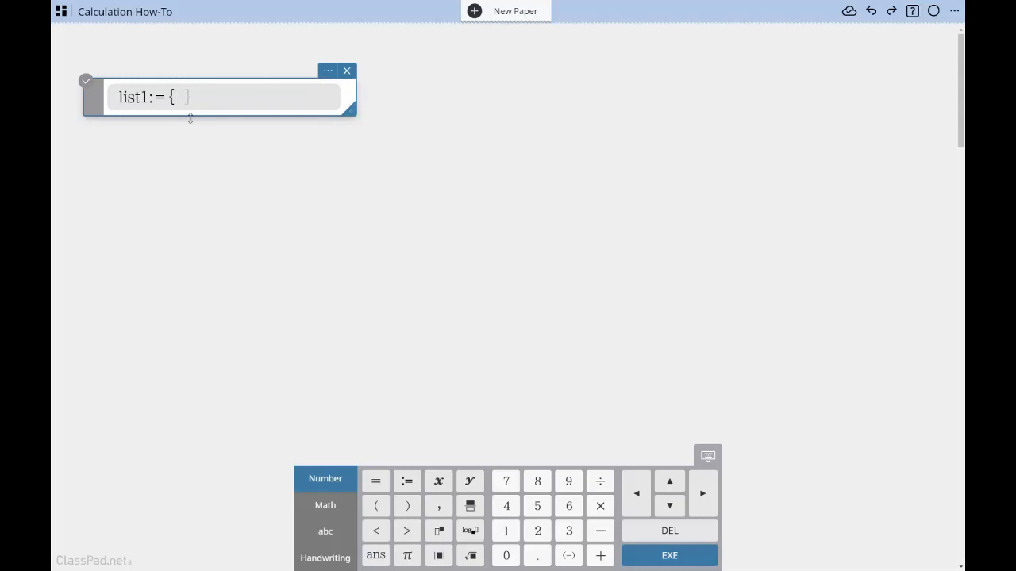
pyautogui.write('2,1,1,0,1,3,1,0,0,2,2,1,0')
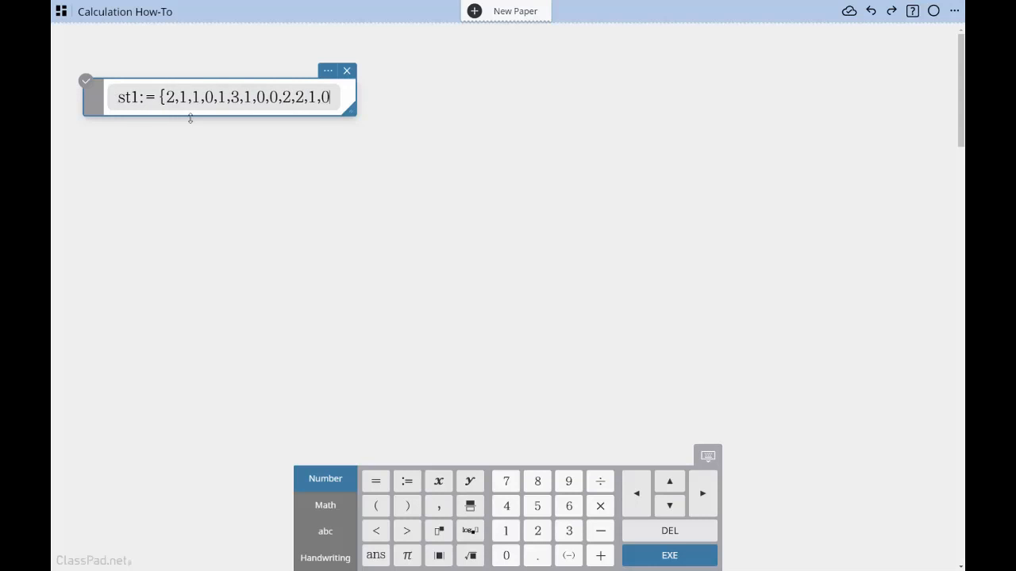
pyautogui.write(',1,2,2,1,')
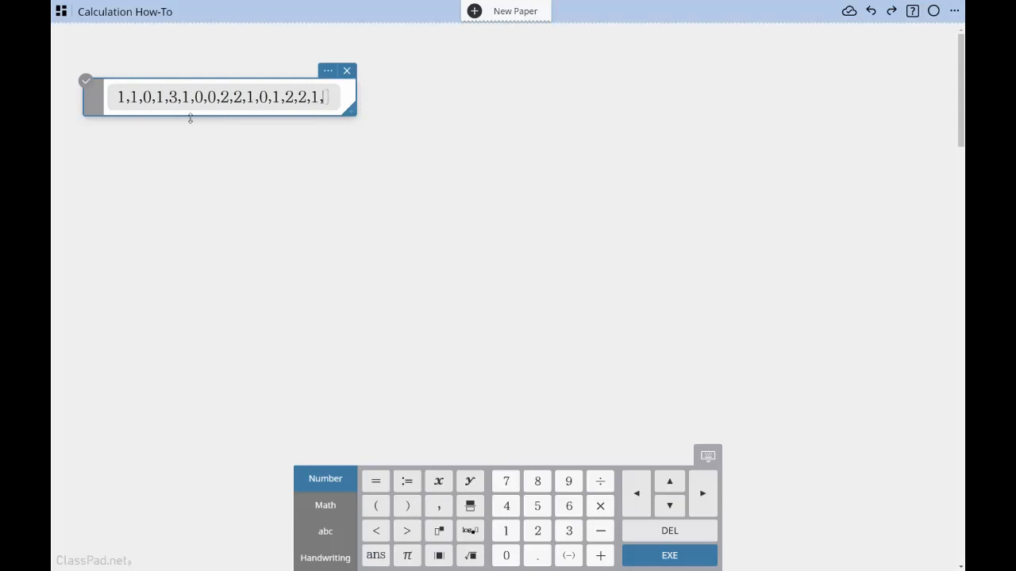
pyautogui.write('0')
pyautogui.press('Return')
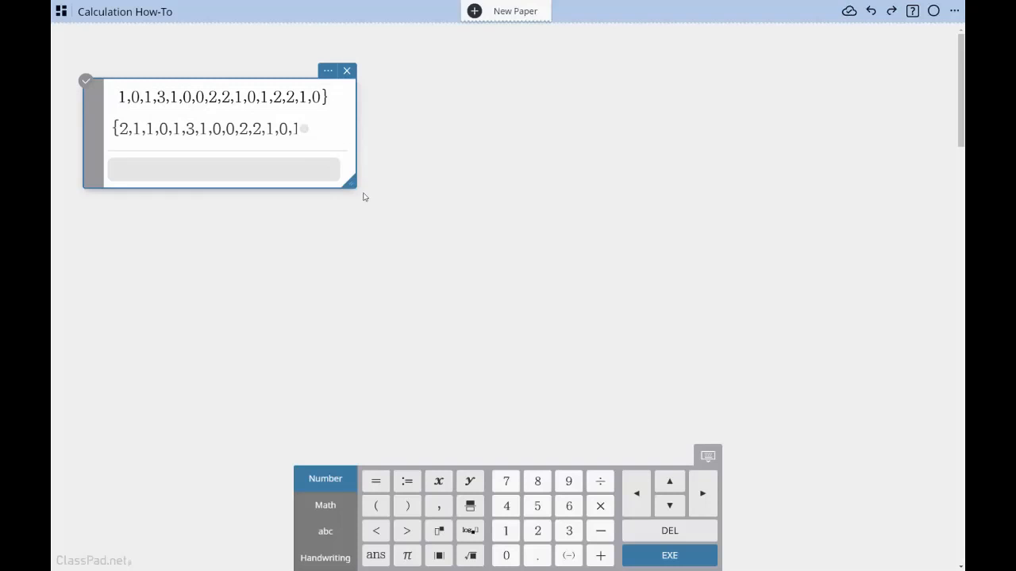
pyautogui.moveTo(352, 180); pyautogui.dragTo(494, 181)
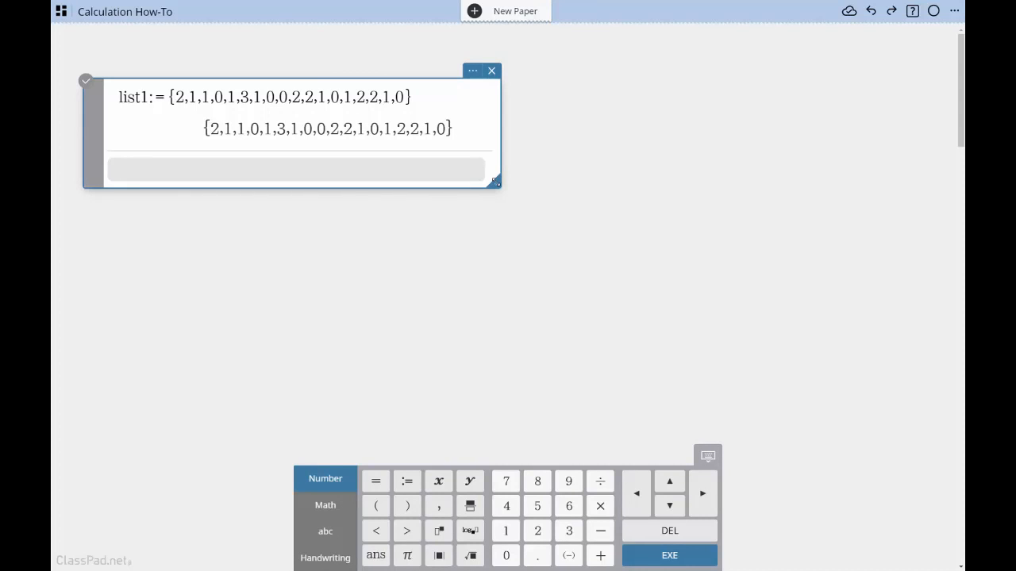
# Step: Sort list1 in ascending order with sortA, and in descending order with sortD
pyautogui.write('sortA')
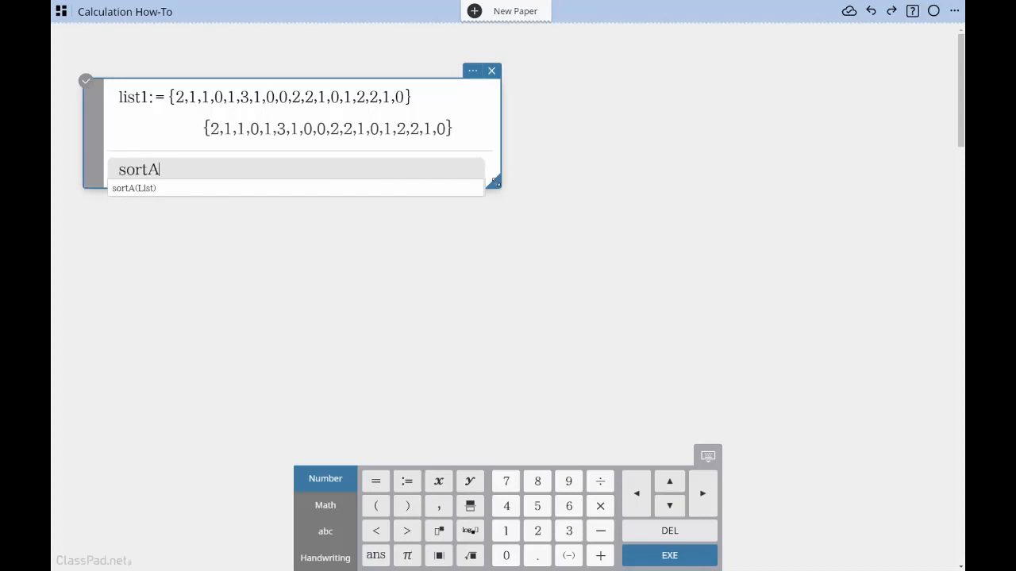
pyautogui.write('(list1')
pyautogui.press('Return')
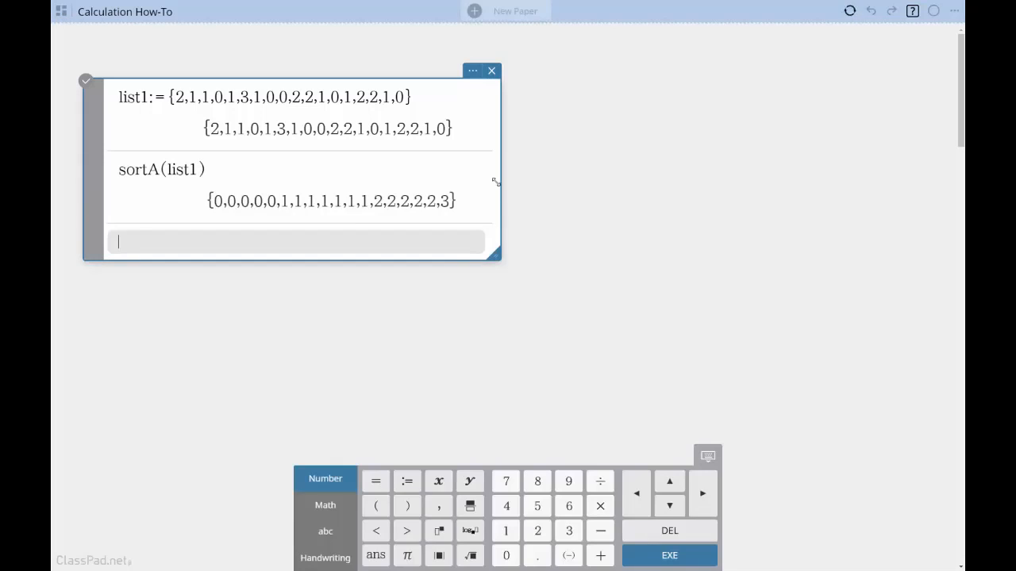
pyautogui.write('sortD(list1')
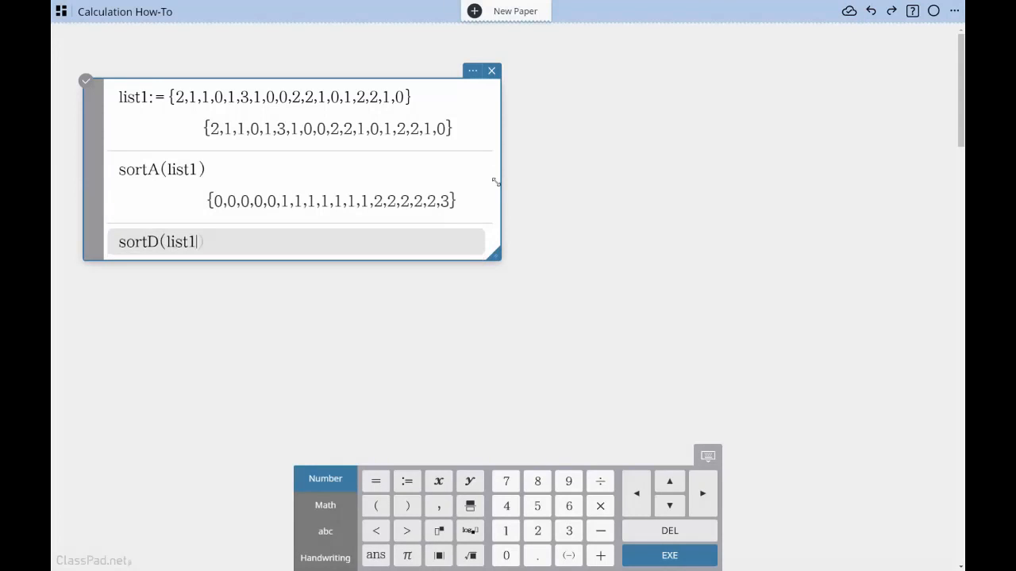
pyautogui.press('Return')
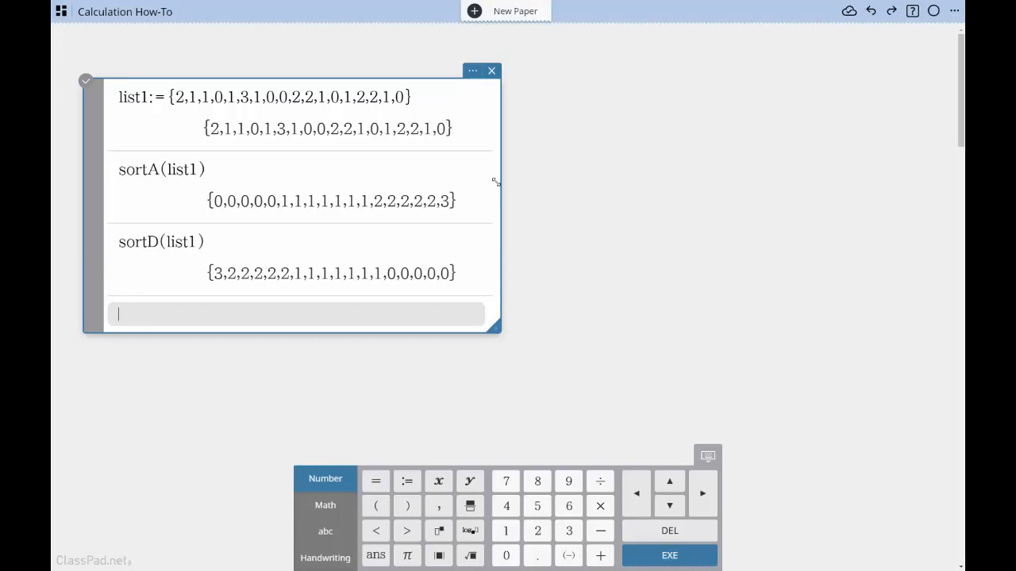
# Step: Calculate the minimum and maximum of list1 with the min and max functions
pyautogui.write('min(')
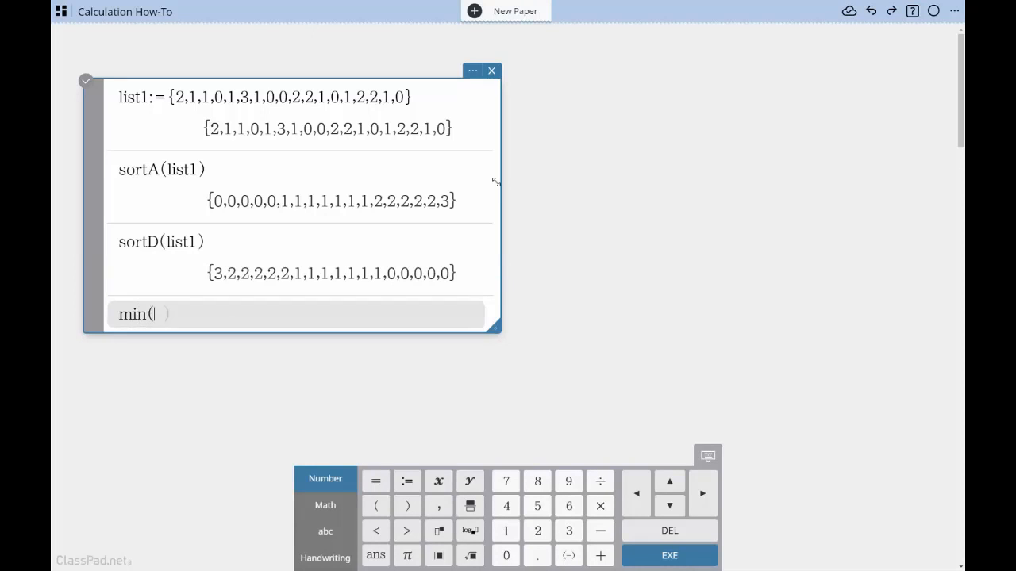
pyautogui.write('list1')
pyautogui.press('Return')
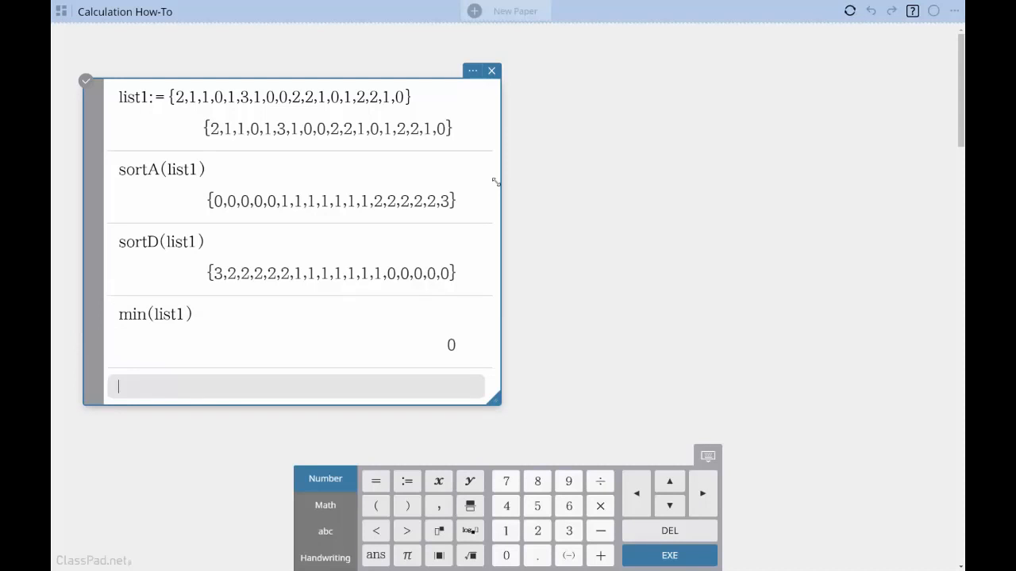
pyautogui.write('max(list1')
pyautogui.press('Return')
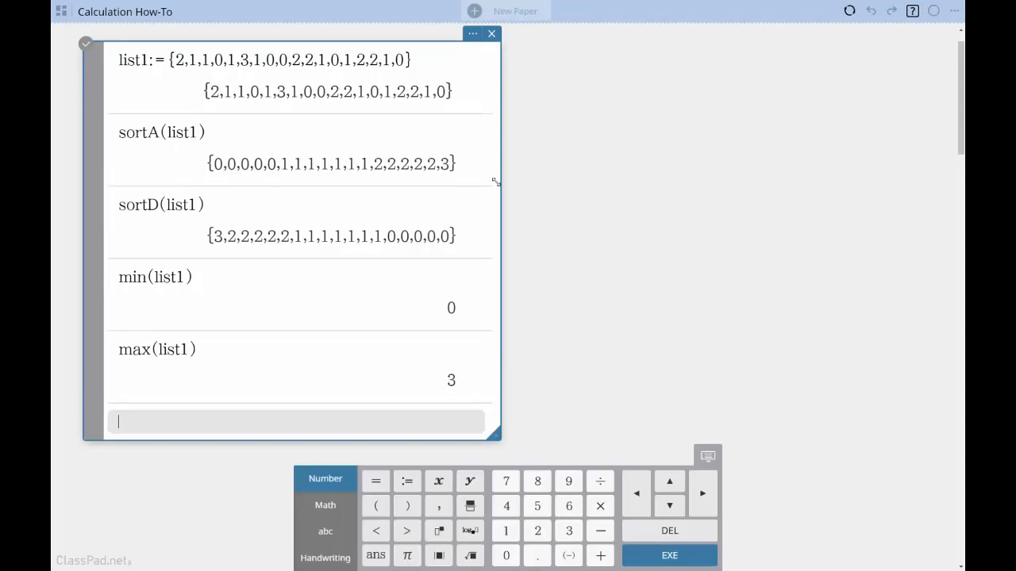
# Step: Calculate the mean of list1 and toggle its result between decimal and fraction form, leaving it as a fraction
pyautogui.write('mean(list1)')
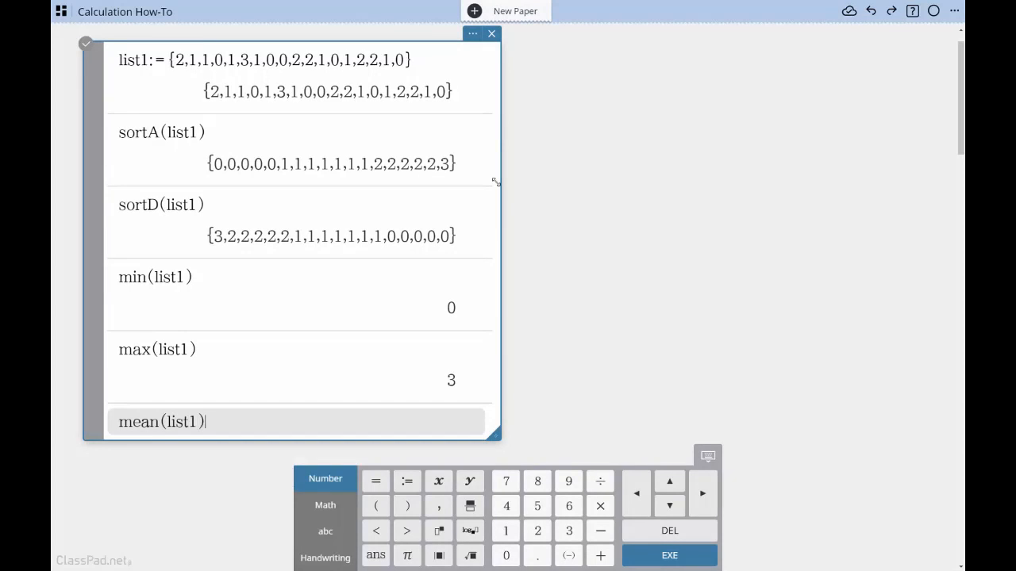
pyautogui.press('Return')
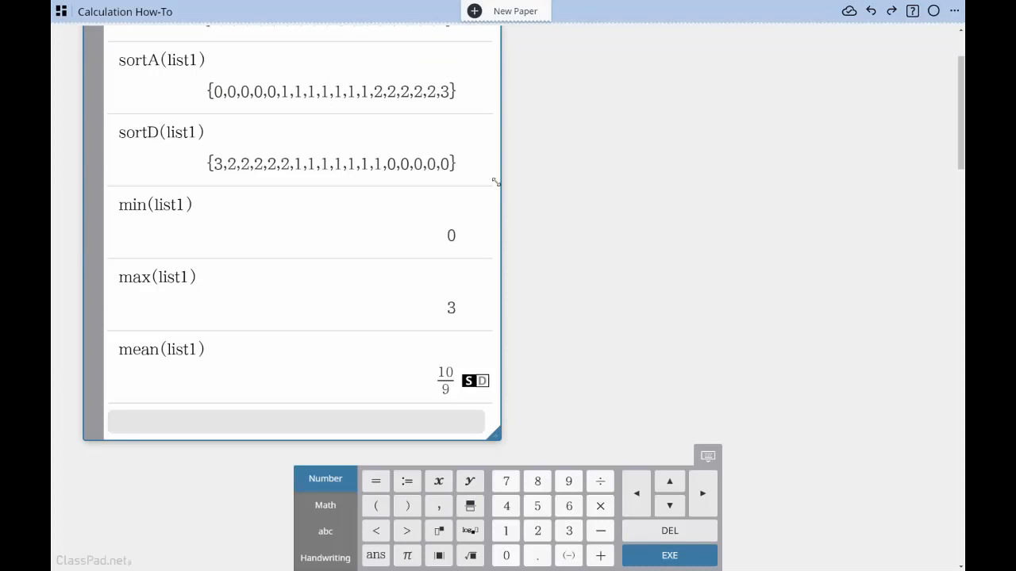
pyautogui.click(476, 382)
pyautogui.click(475, 382)
pyautogui.click(475, 382)
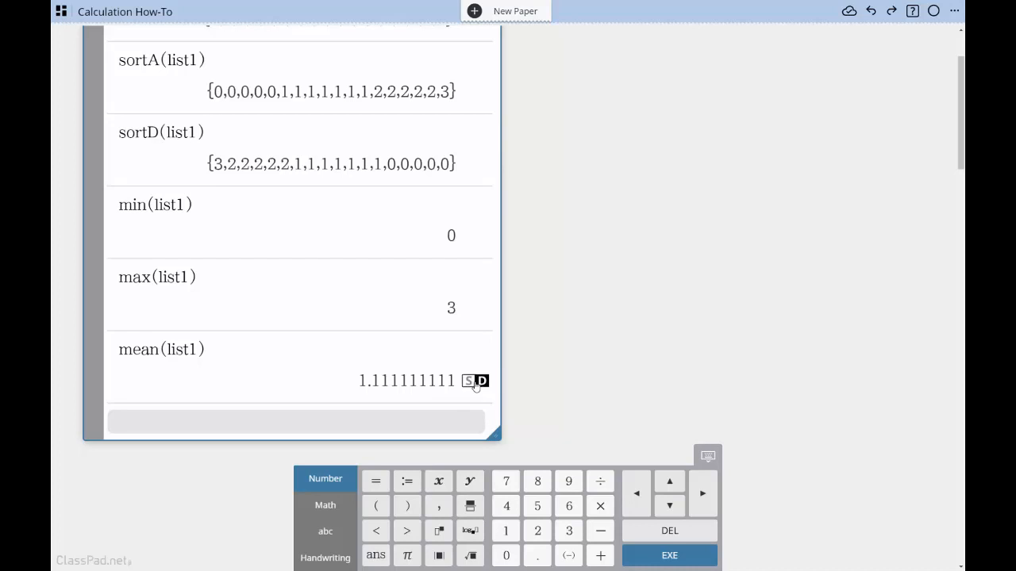
pyautogui.click(475, 382)
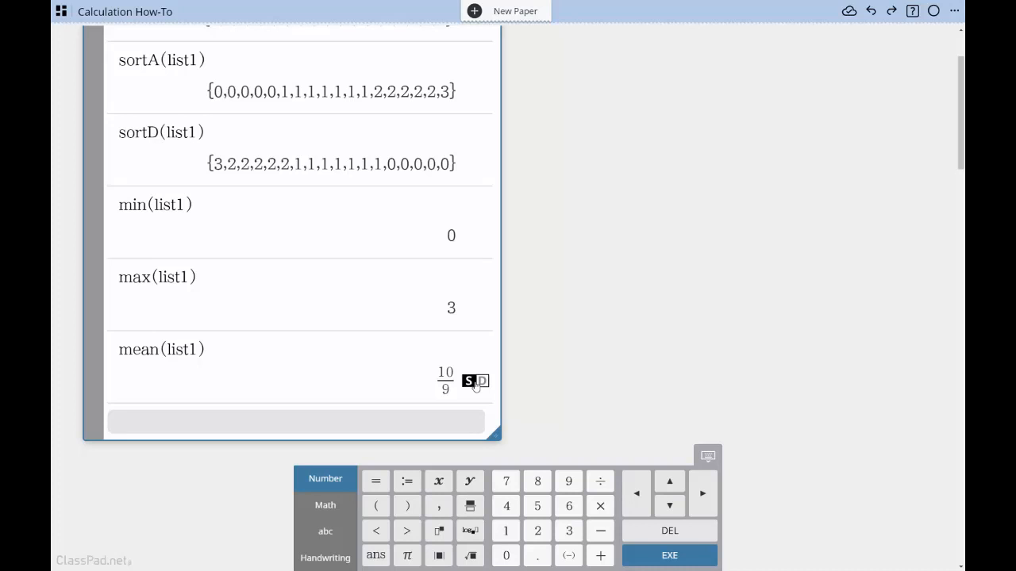
# Step: Calculate the first and third quartiles of list1 with Q1(list1) and Q3(list1)
pyautogui.write('Q1(list1')
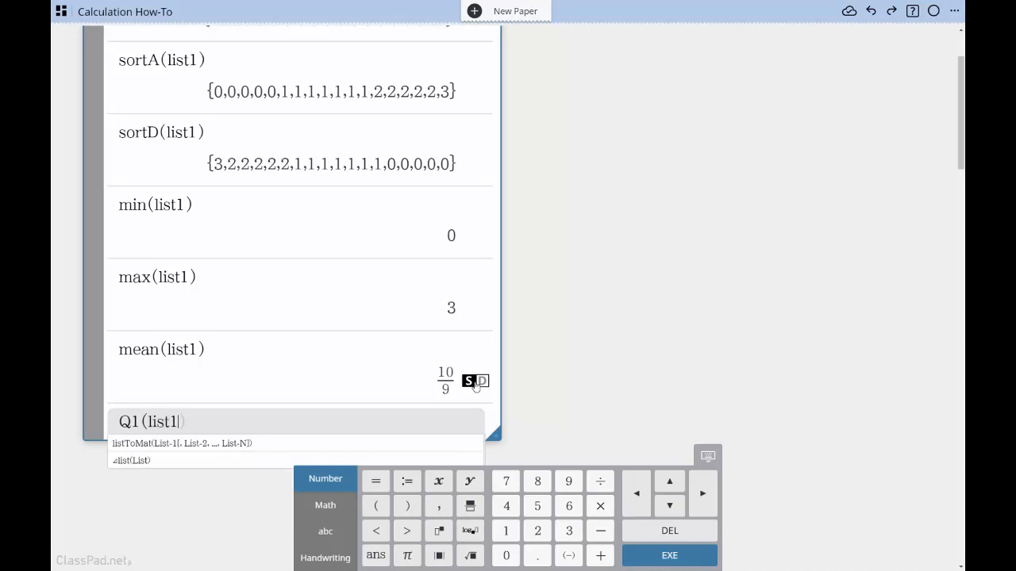
pyautogui.write(')')
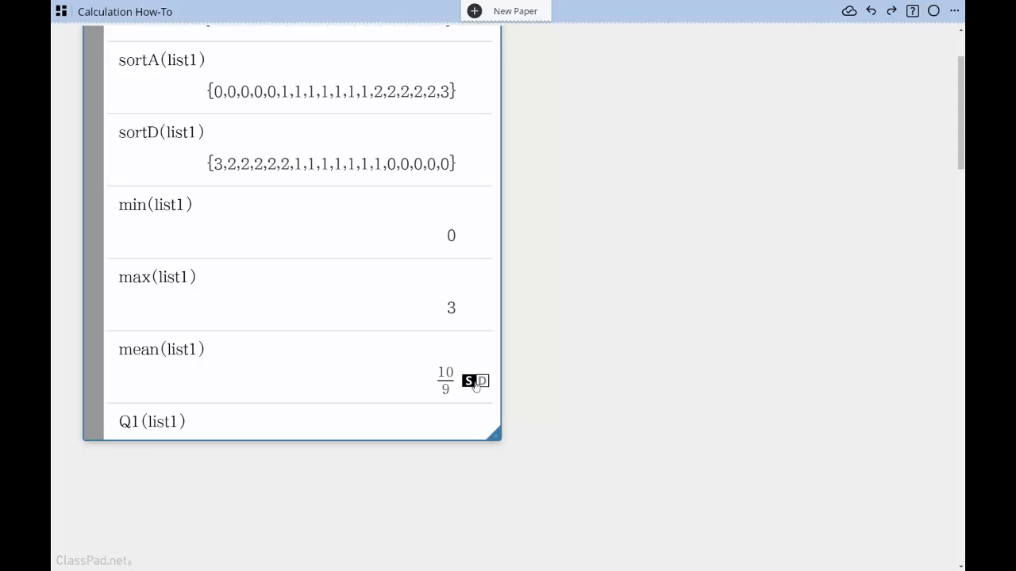
pyautogui.press('Return')
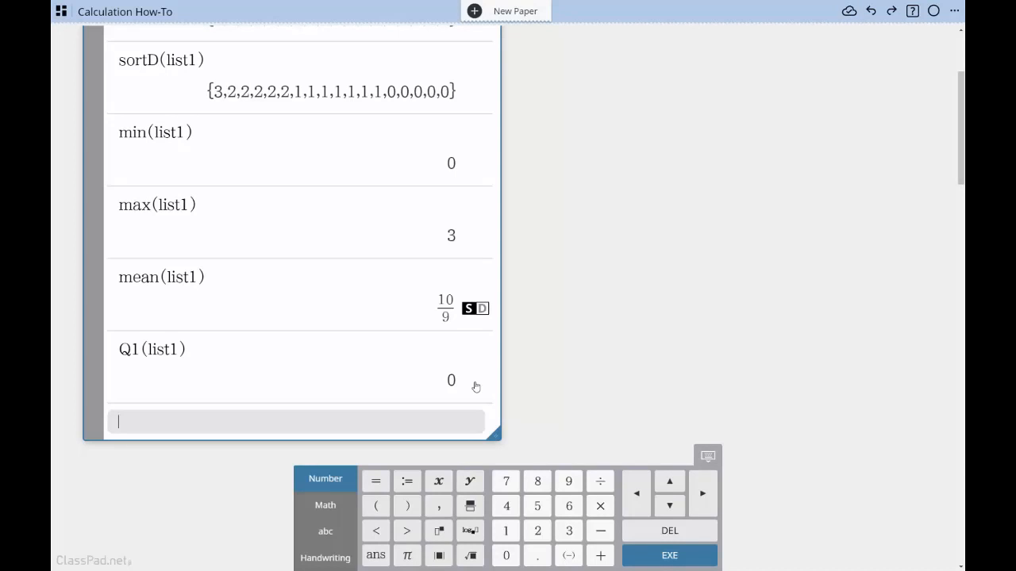
pyautogui.write('Q3(list')
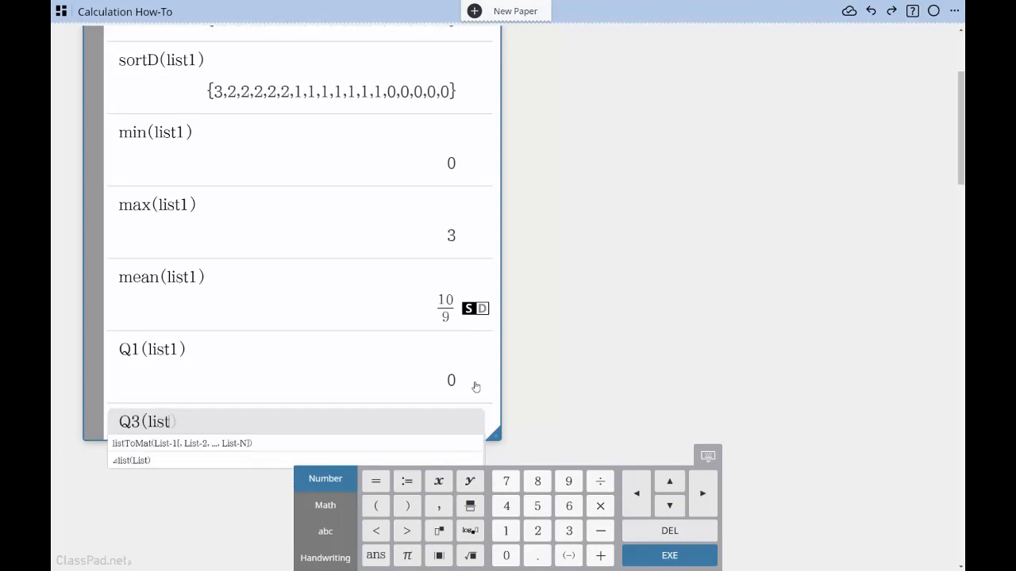
pyautogui.write('1)')
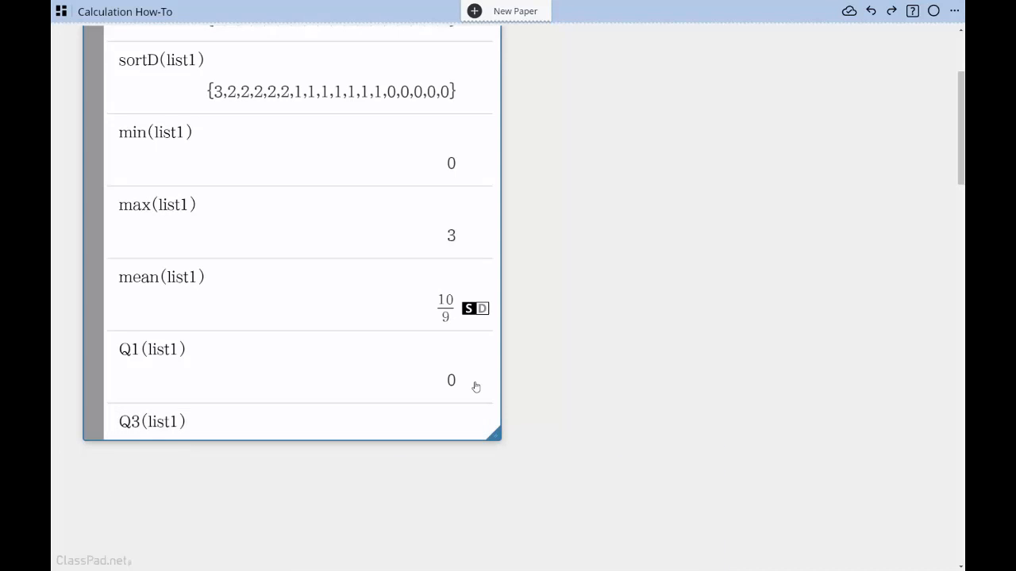
pyautogui.press('Return')
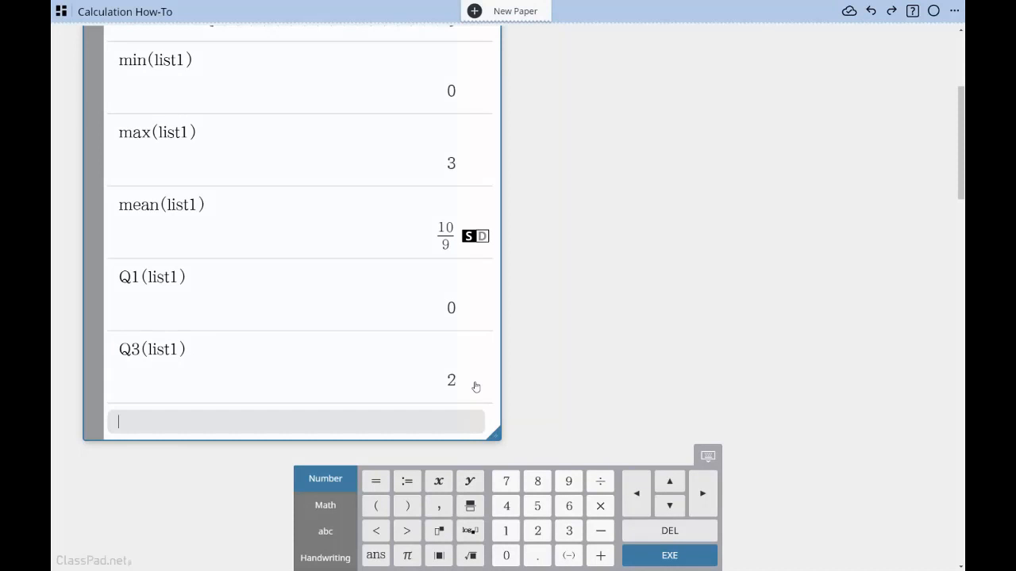
# Step: Calculate the standard deviation of list1 with stdDev and its number of elements with dim
pyautogui.write('stdD')
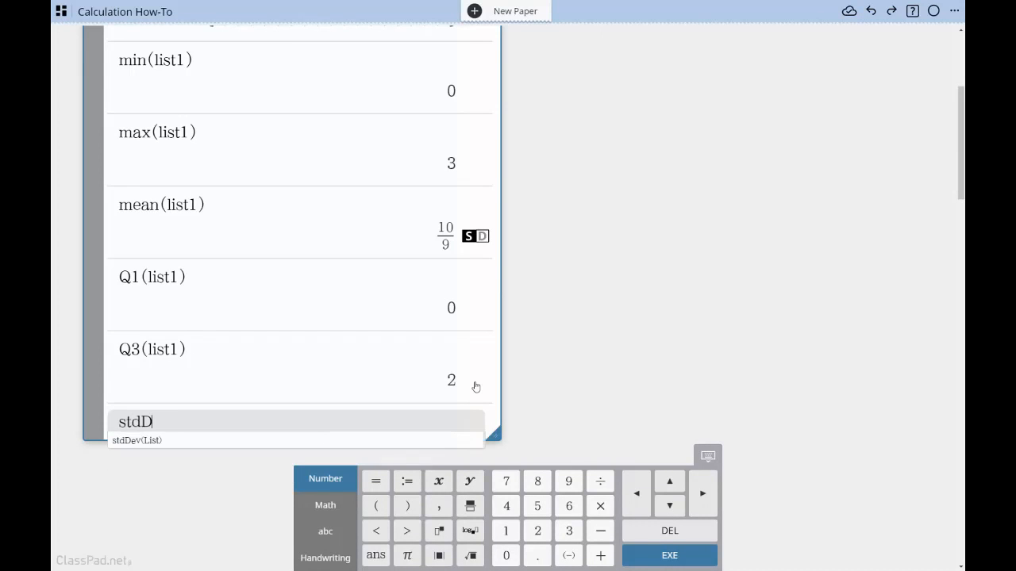
pyautogui.write('ev(list1)')
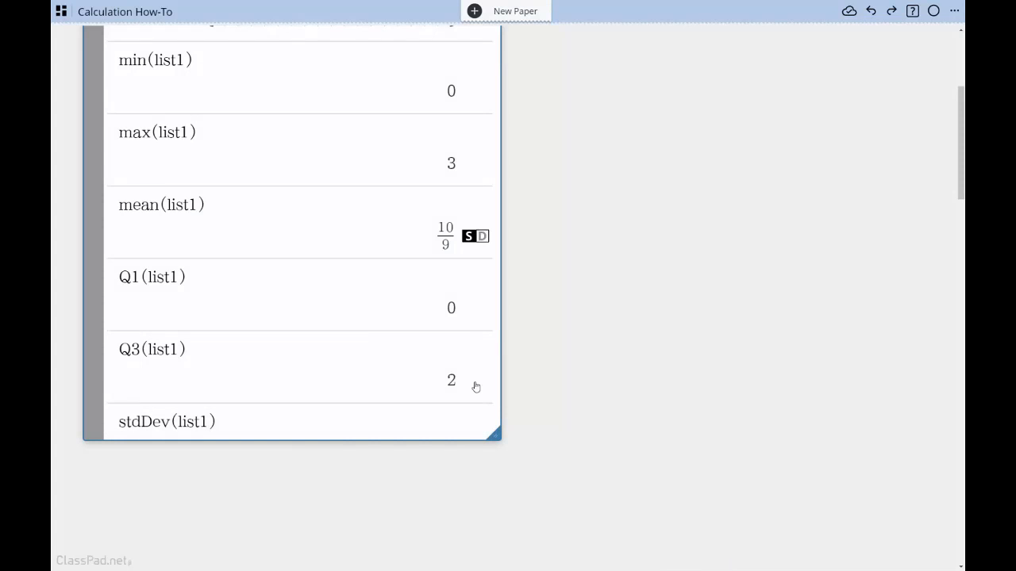
pyautogui.press('Return')
pyautogui.write('d')
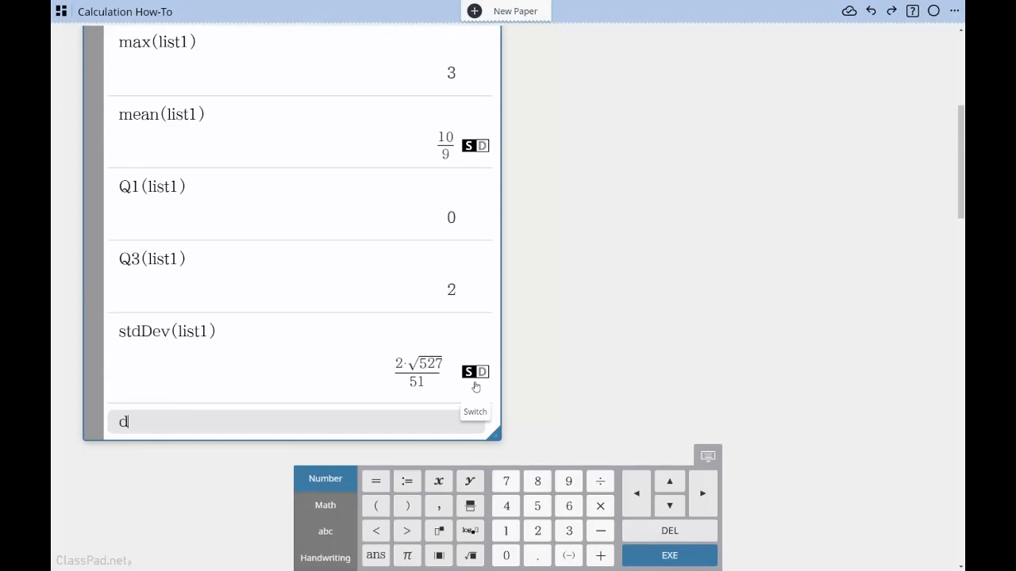
pyautogui.write('im(list1)')
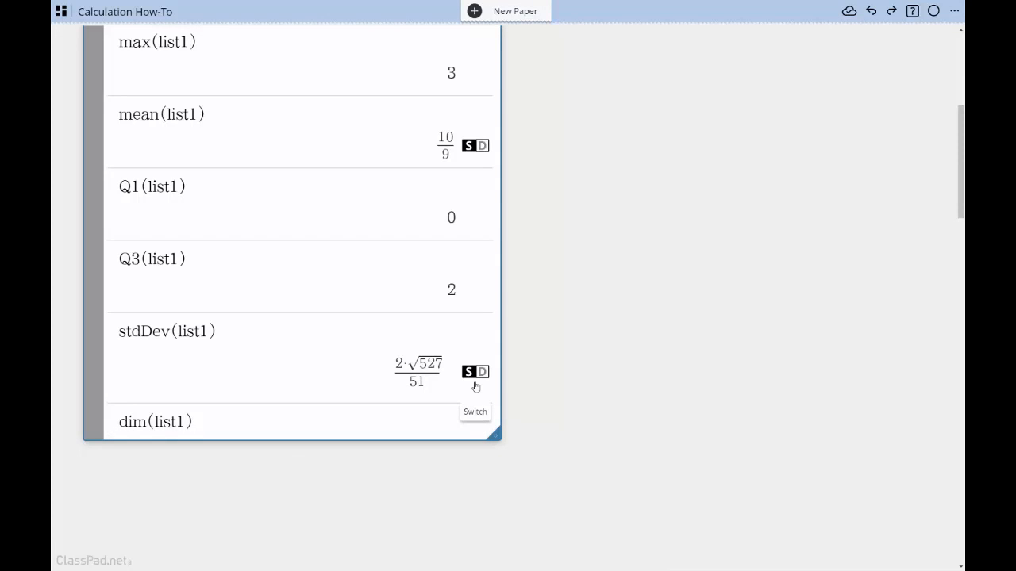
pyautogui.press('Return')
# Step: Calculate the sum and the product of the elements of list1 with sum and prod
pyautogui.write('sum(l')
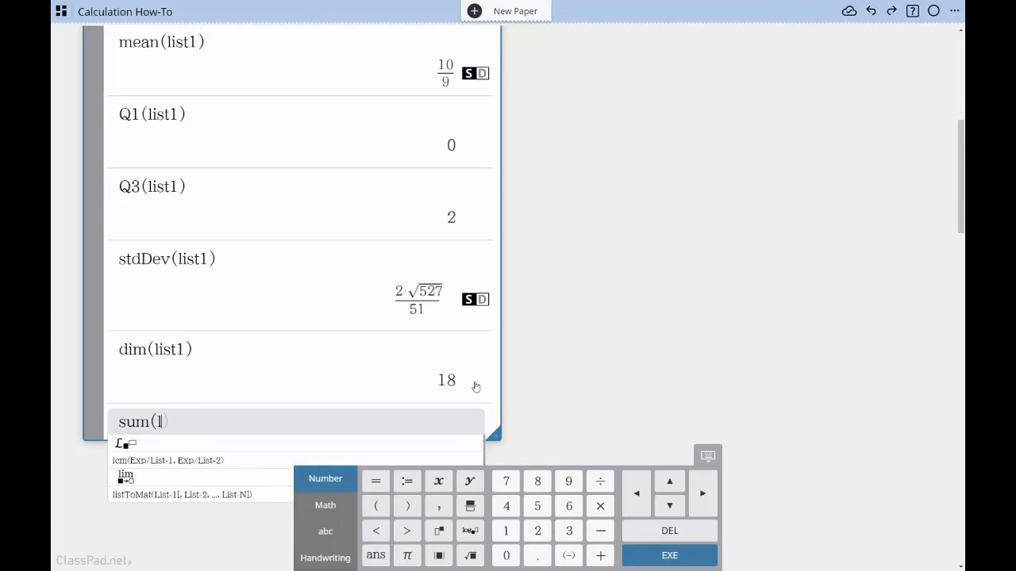
pyautogui.write('ist1)')
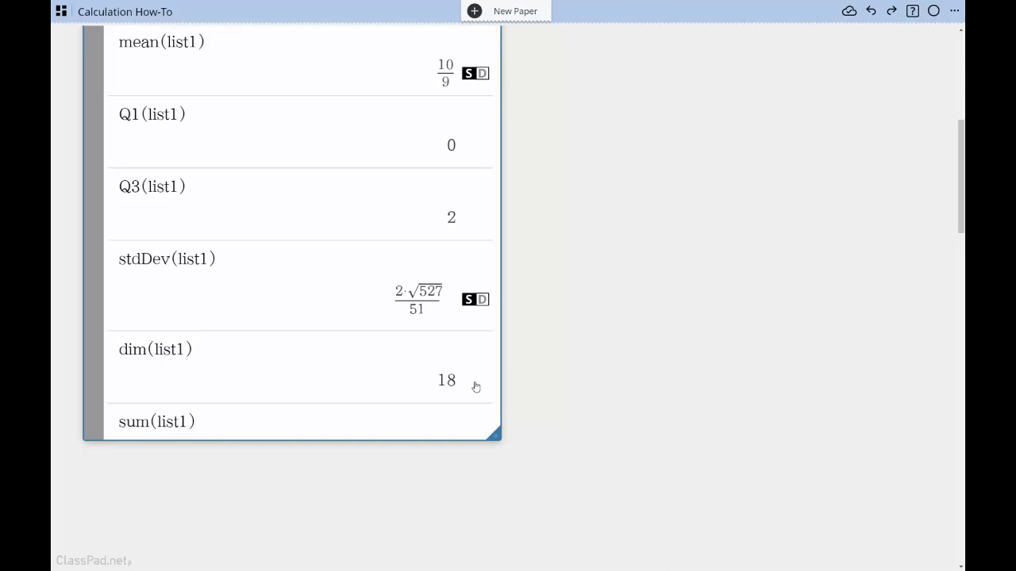
pyautogui.press('Return')
pyautogui.write('prod')
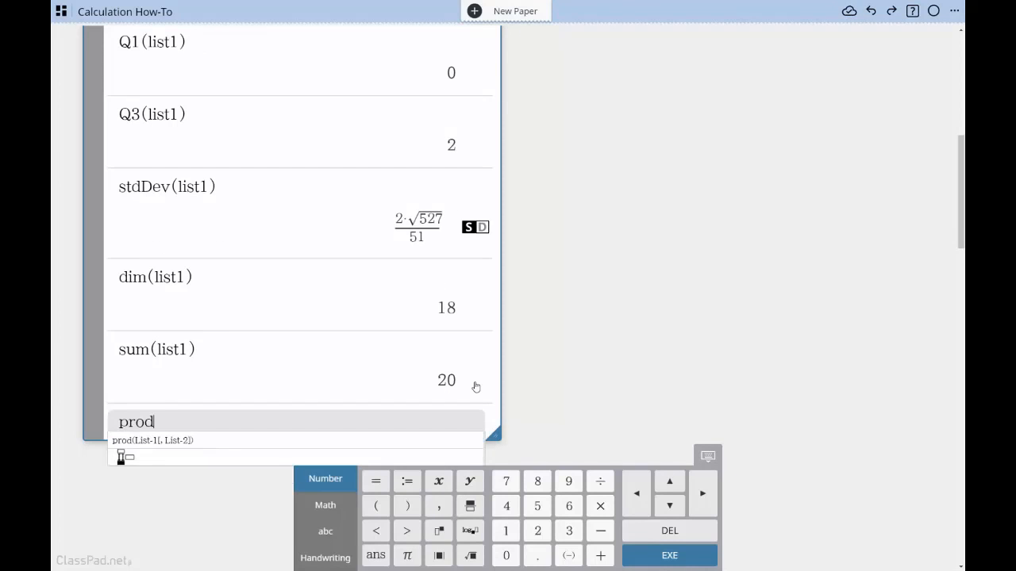
pyautogui.write('(list1)')
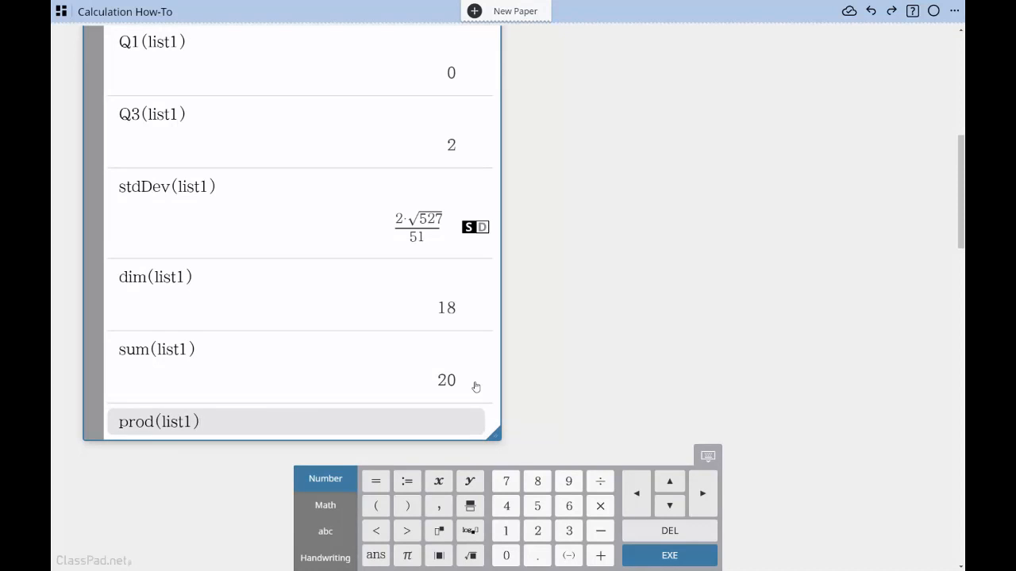
pyautogui.press('Return')
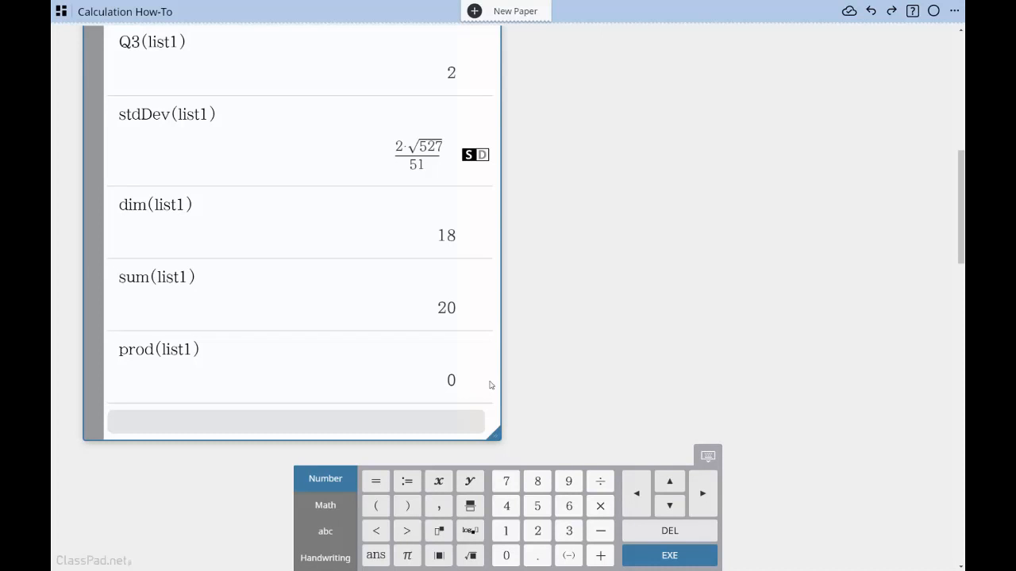
# Step: Define listA as {1,2,3,4} and listB as {5,6,7,8} in new lines below the product calculation
pyautogui.scroll(10, 601, 368)
pyautogui.scroll(-10, 601, 368)
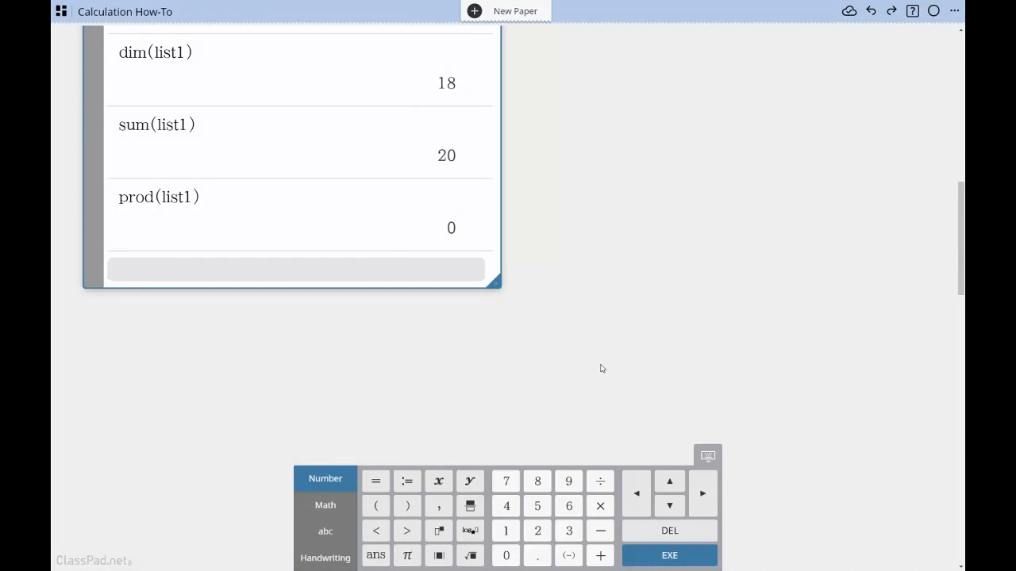
pyautogui.write('li')
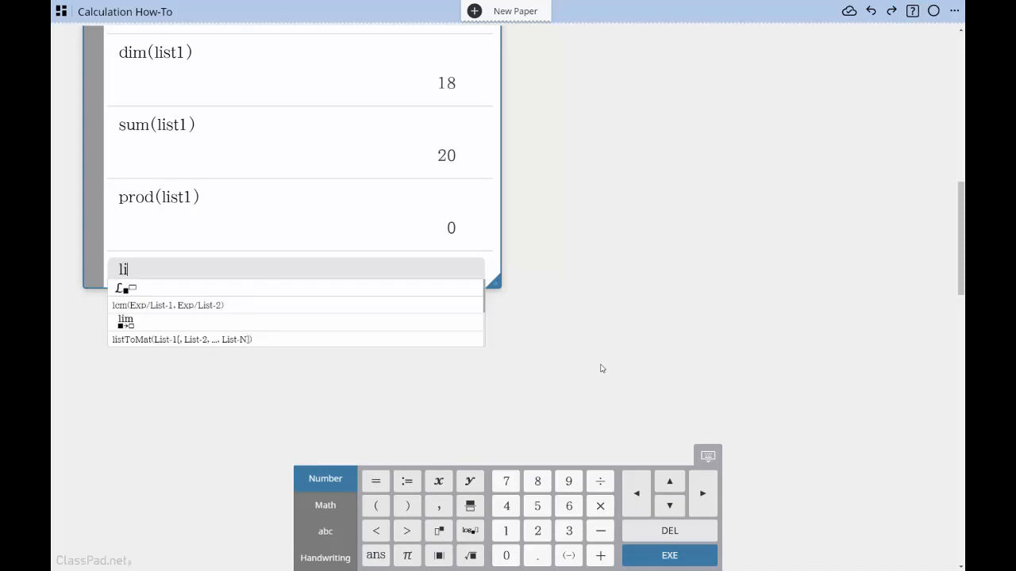
pyautogui.write('stA:=')
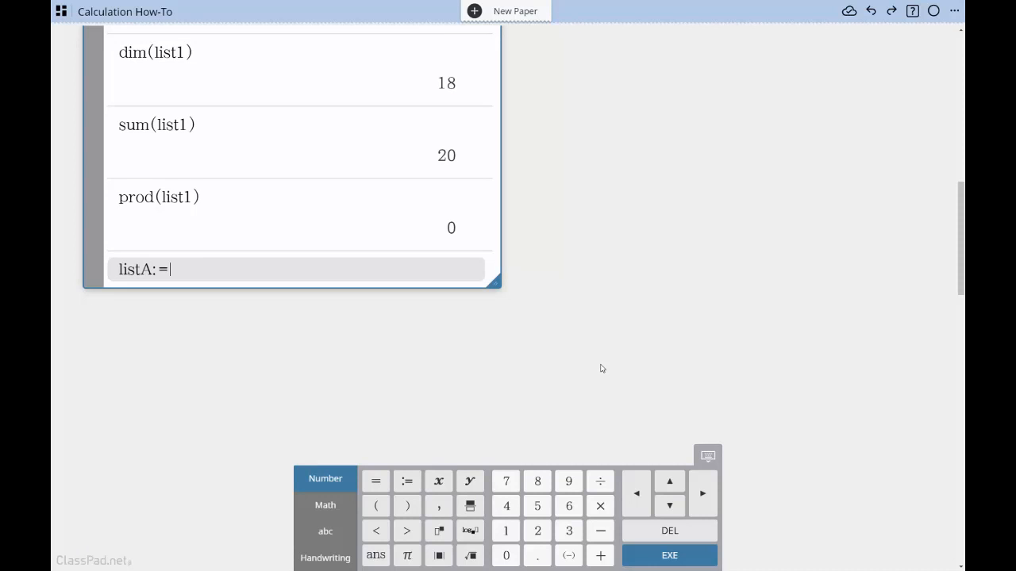
pyautogui.write('{1,2,3,4}')
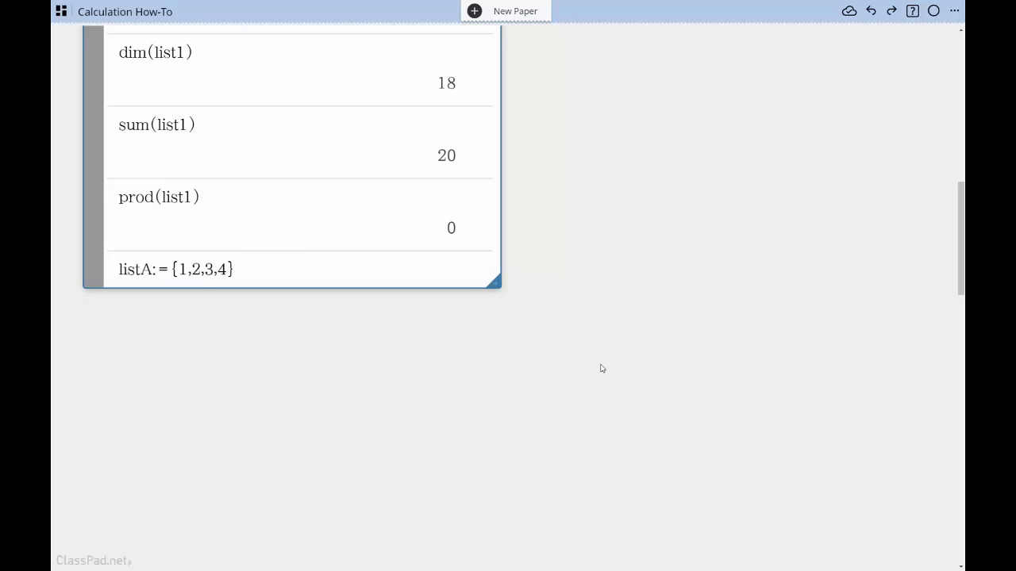
pyautogui.write('listB:=')
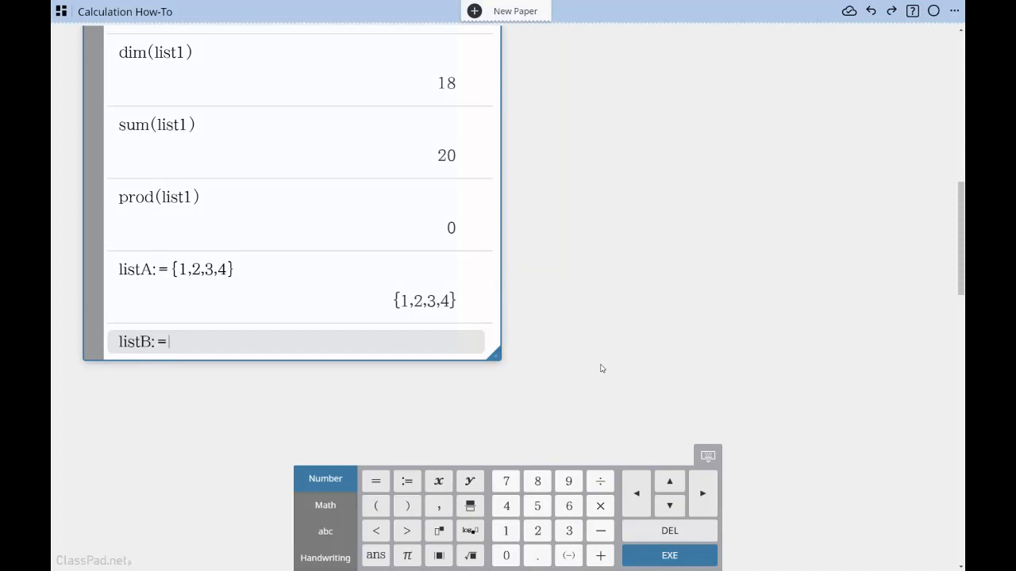
pyautogui.write('{5,6,7,8')
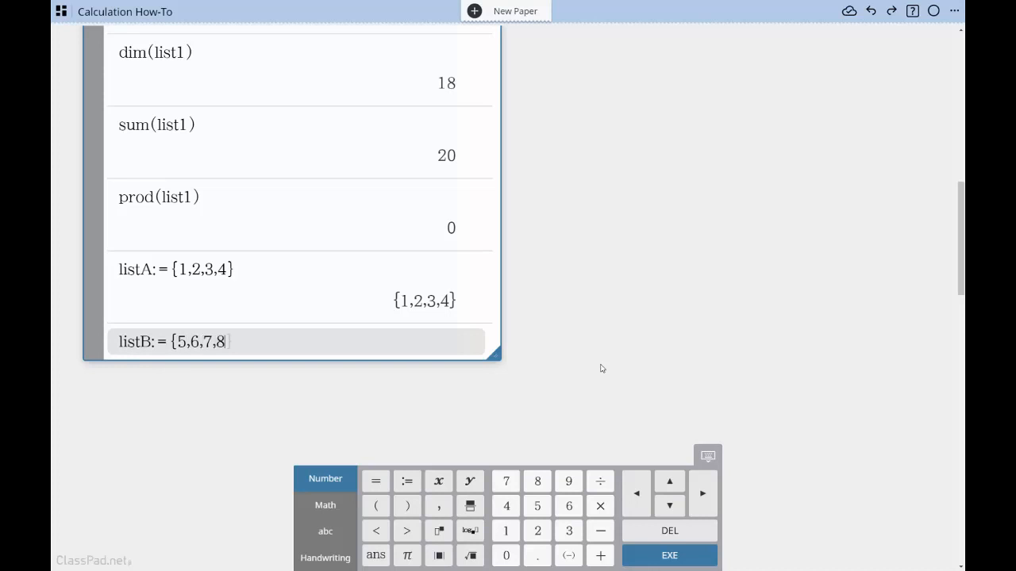
pyautogui.write('}')
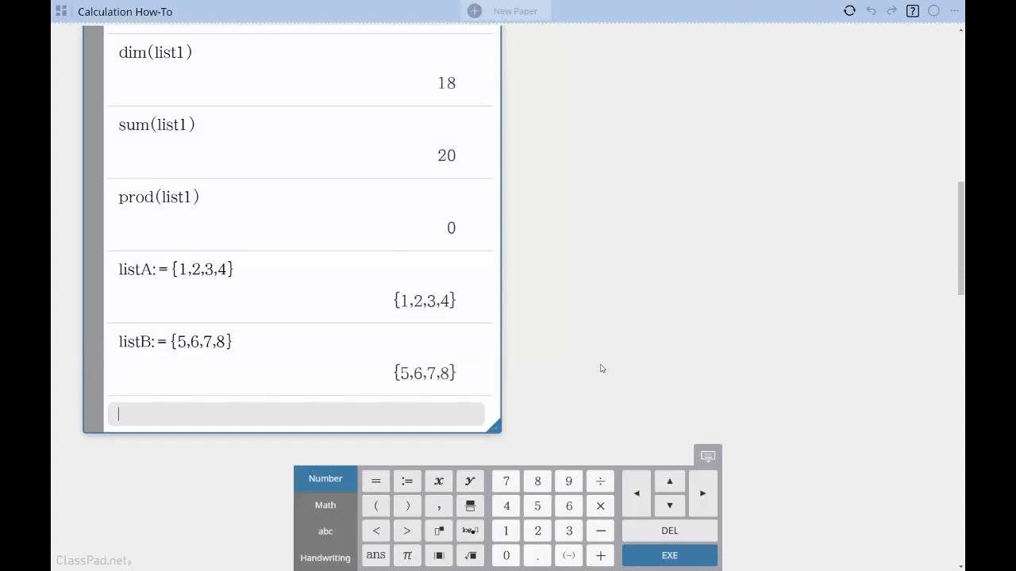
# Step: Calculate the element-wise sum listA+listB and the square of listA with listA^2
pyautogui.write('listA+listB')
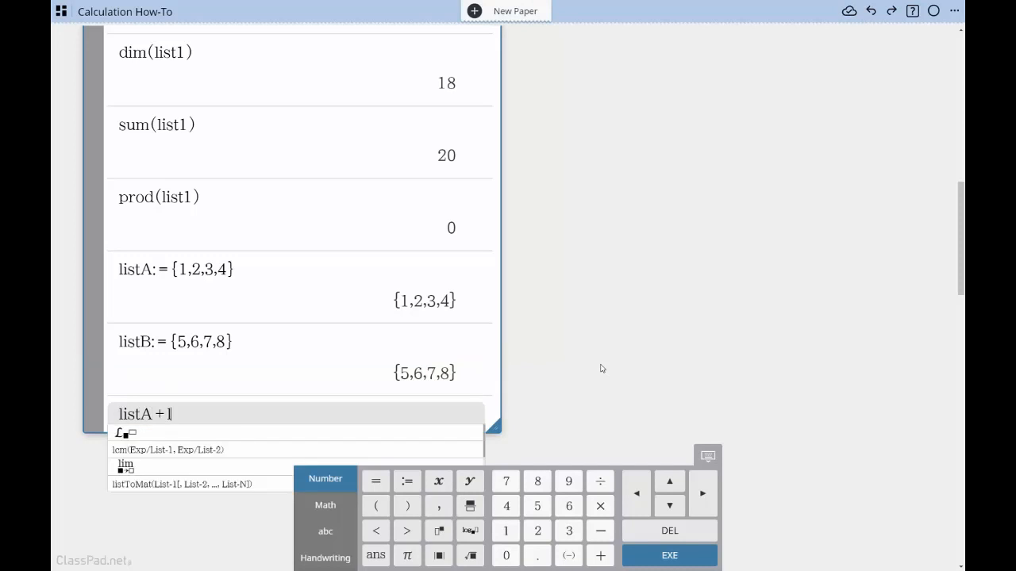
pyautogui.press('Return')
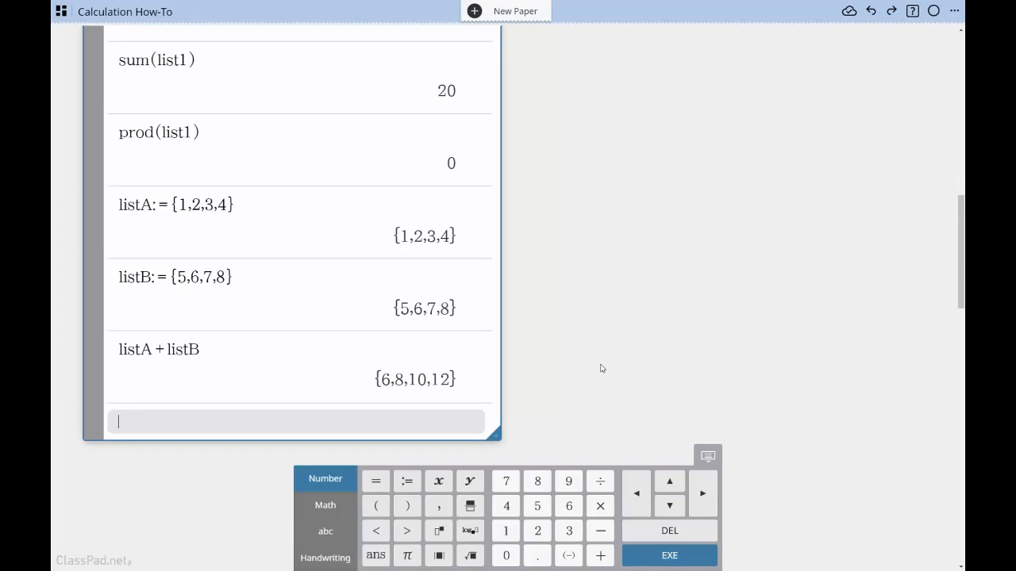
pyautogui.write('listA^2')
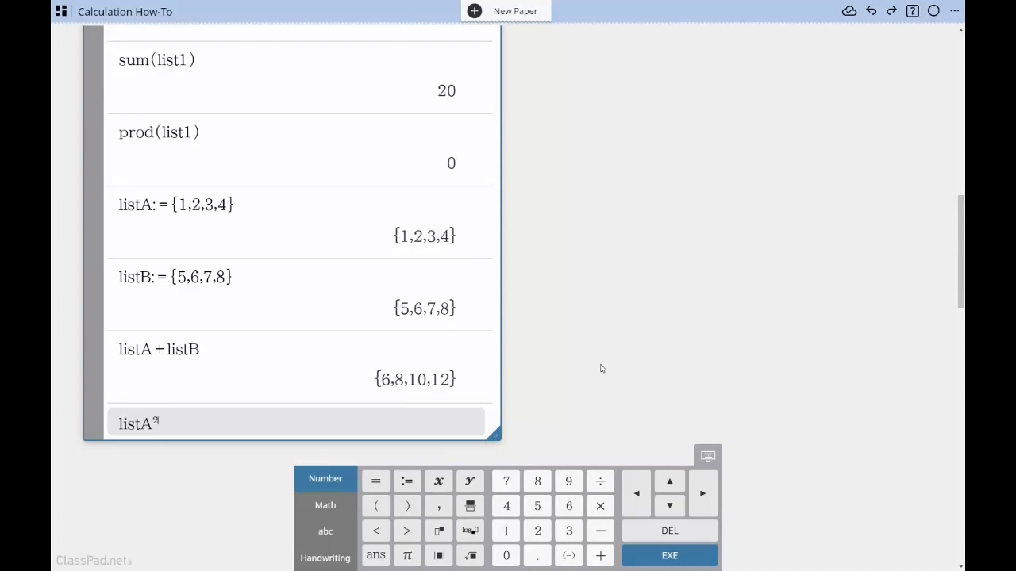
pyautogui.press('Return')
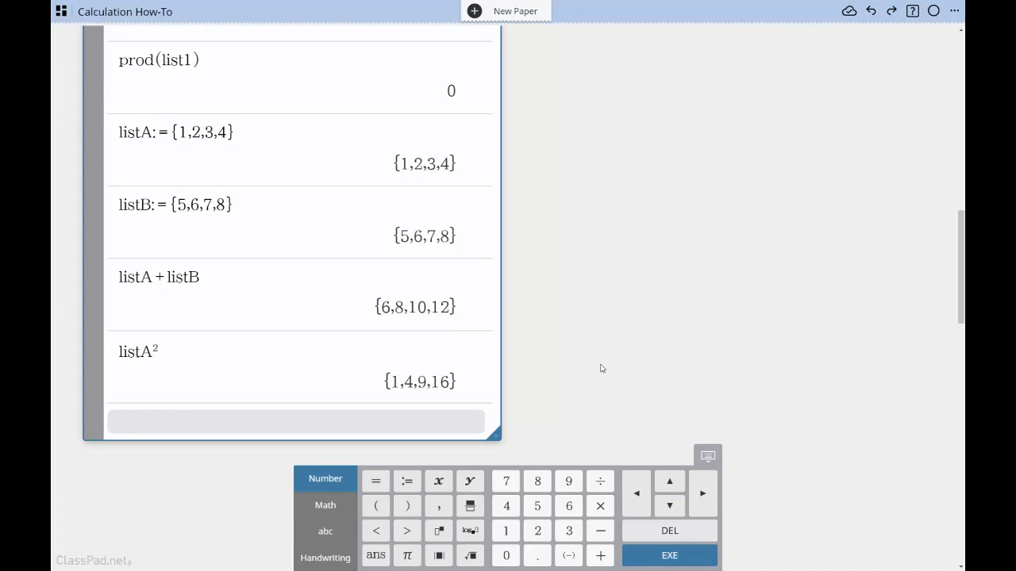
# Step: Evaluate listA, then add it repeatedly to the previous answer by calculating ans+listA three times
pyautogui.write('listA')
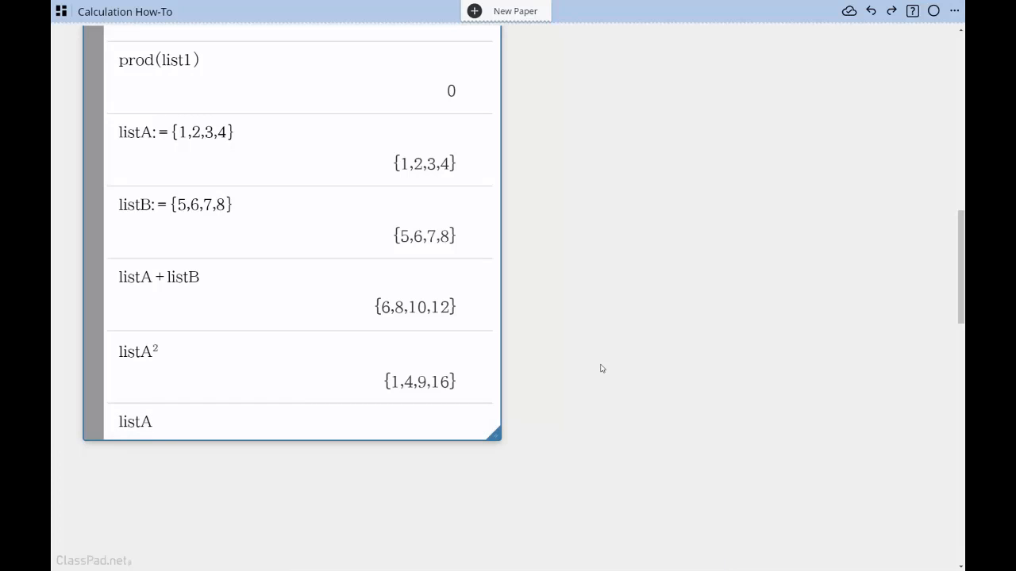
pyautogui.press('Return')
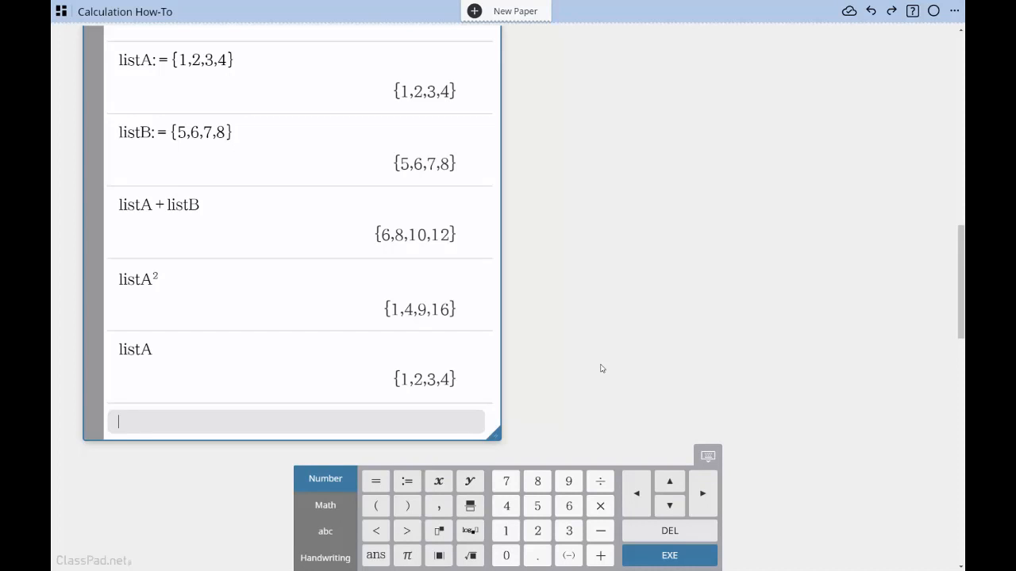
pyautogui.write('ans+listA')
pyautogui.click(602, 368)
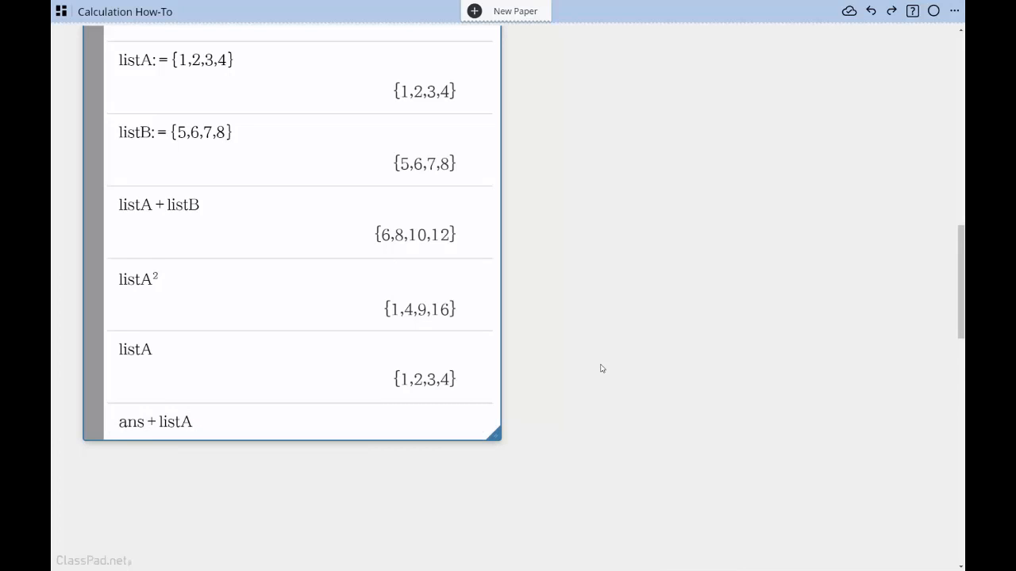
pyautogui.press('Return')
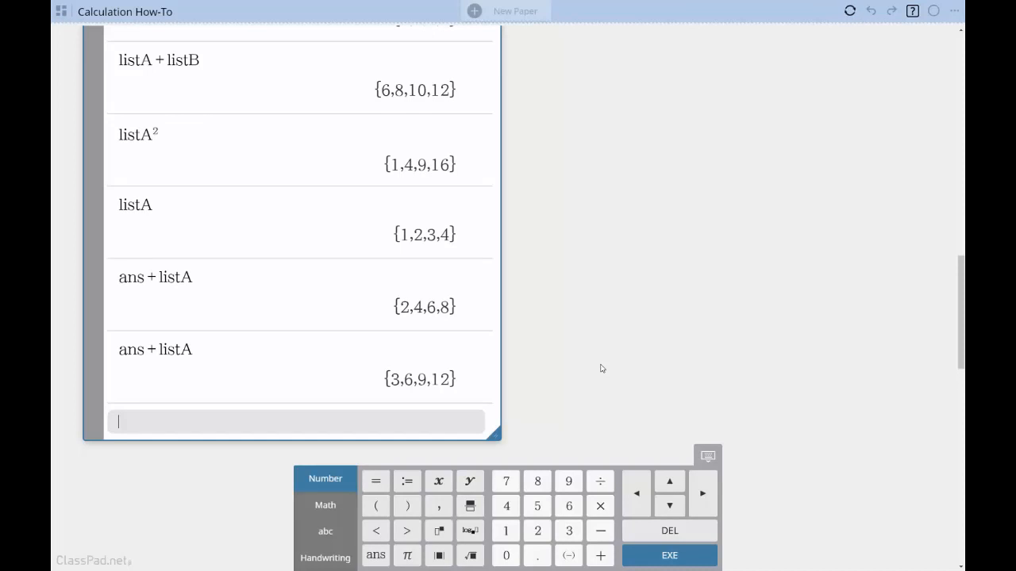
pyautogui.press('Return')
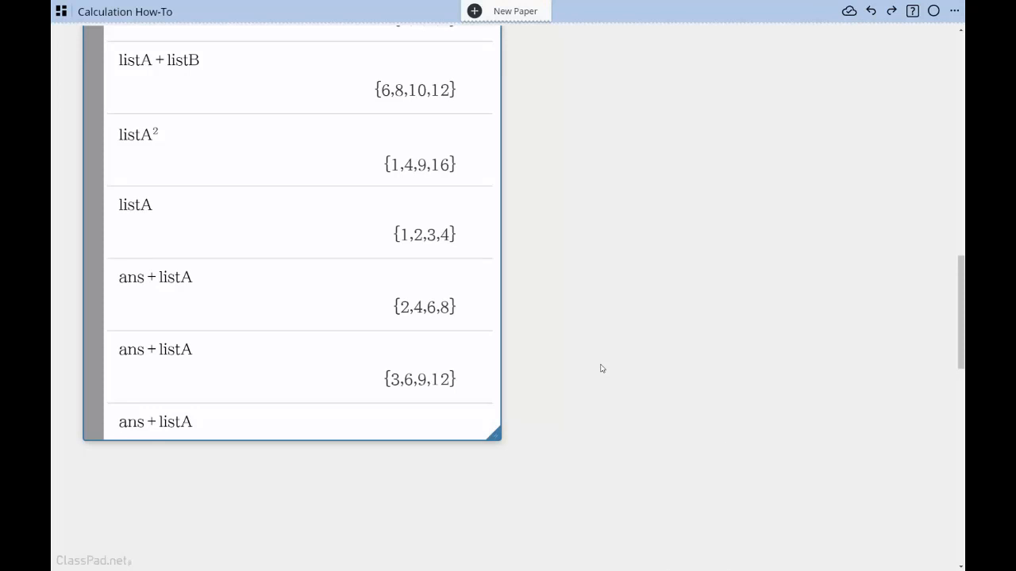
pyautogui.press('Return')
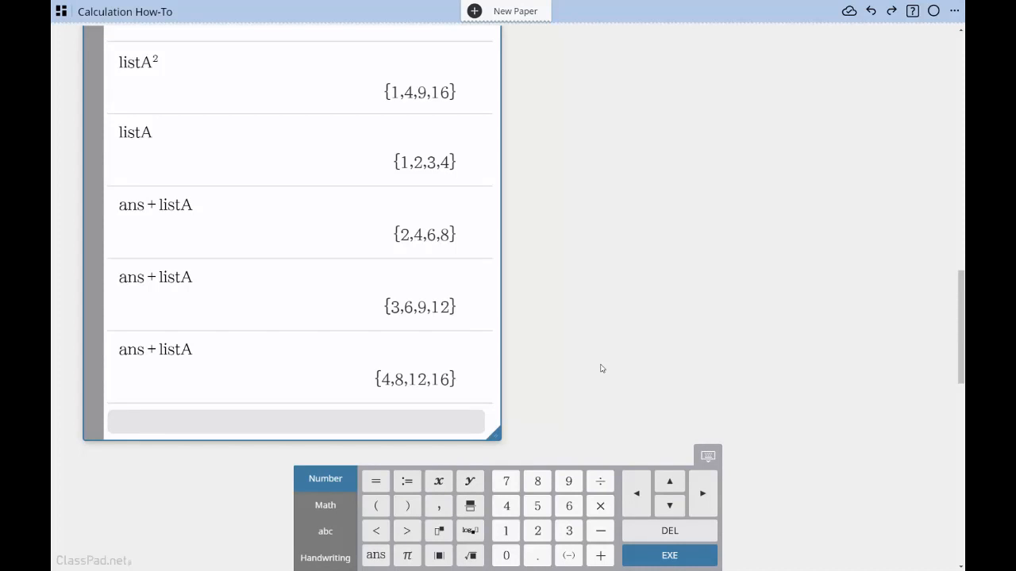
# Step: Generate the list of squares x^2 for x from 1 to 10 with seq(x^2,x,1,10)
pyautogui.write('seq(')
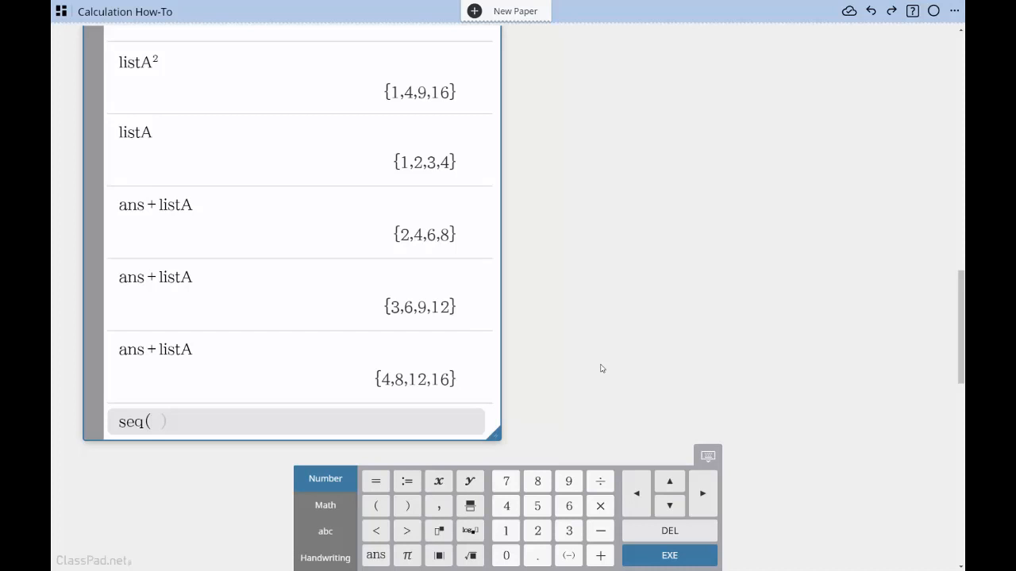
pyautogui.write('x^2')
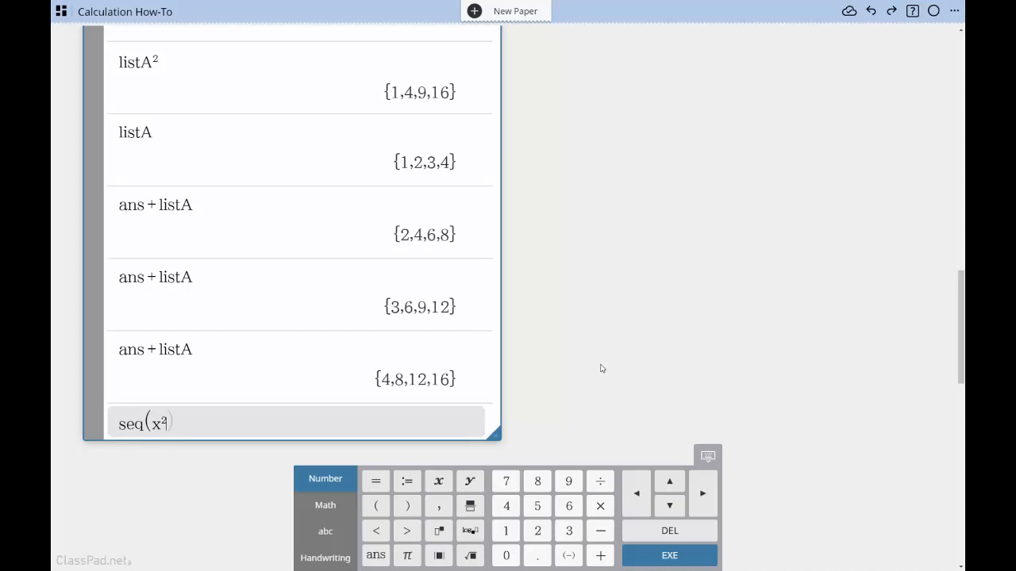
pyautogui.press('Right')
pyautogui.write(',x,1,10)')
pyautogui.press('BackSpace')
pyautogui.write(',2')
pyautogui.press('BackSpace')
pyautogui.press('BackSpace')
pyautogui.write(')')
pyautogui.click(601, 368)
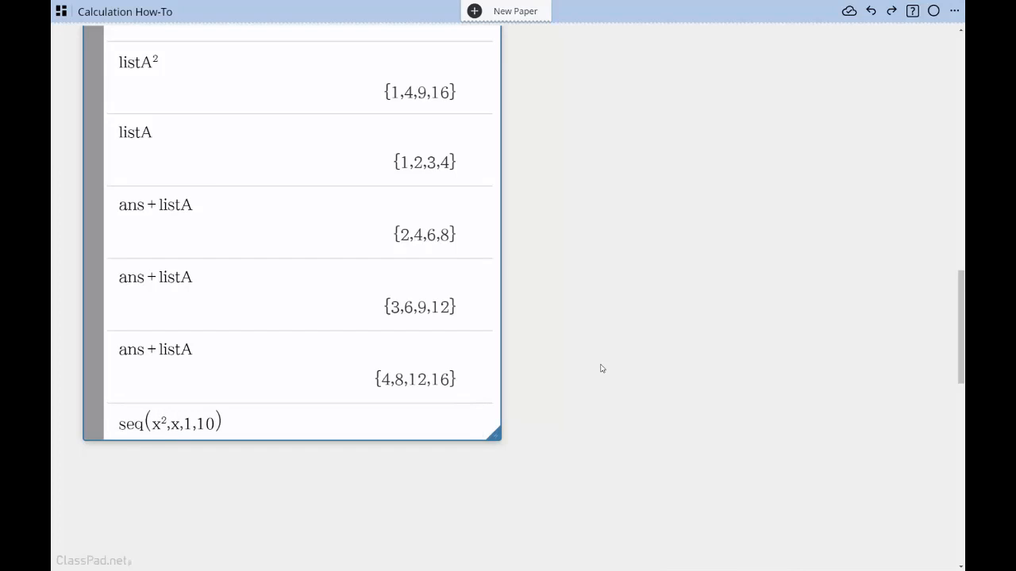
pyautogui.press('Return')
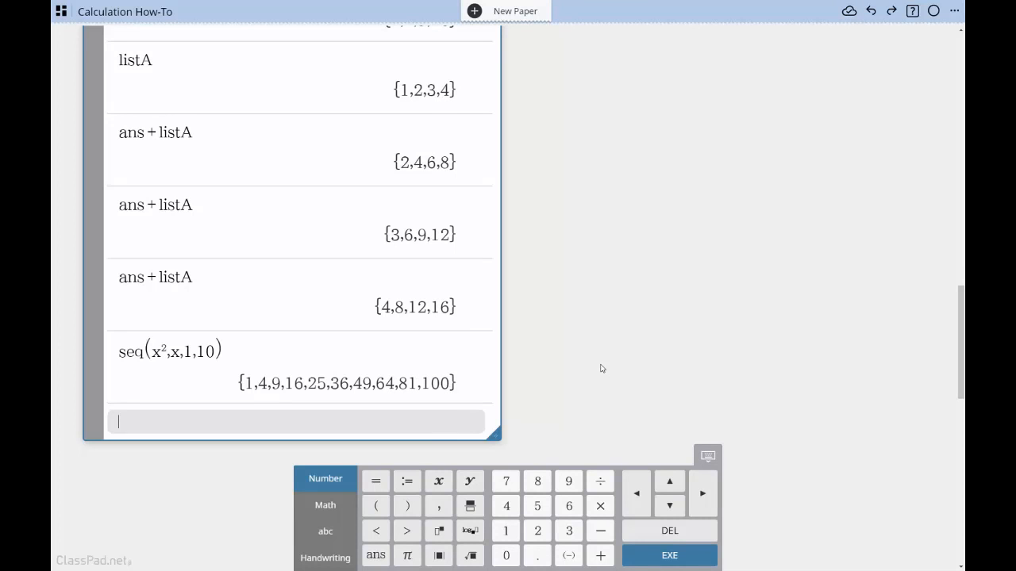
# Step: Generate a sequence of 3x-1 for x from 2 to 20 in increments of 2 with seq(3x-1,x,2,20,2)
pyautogui.write('seq(')
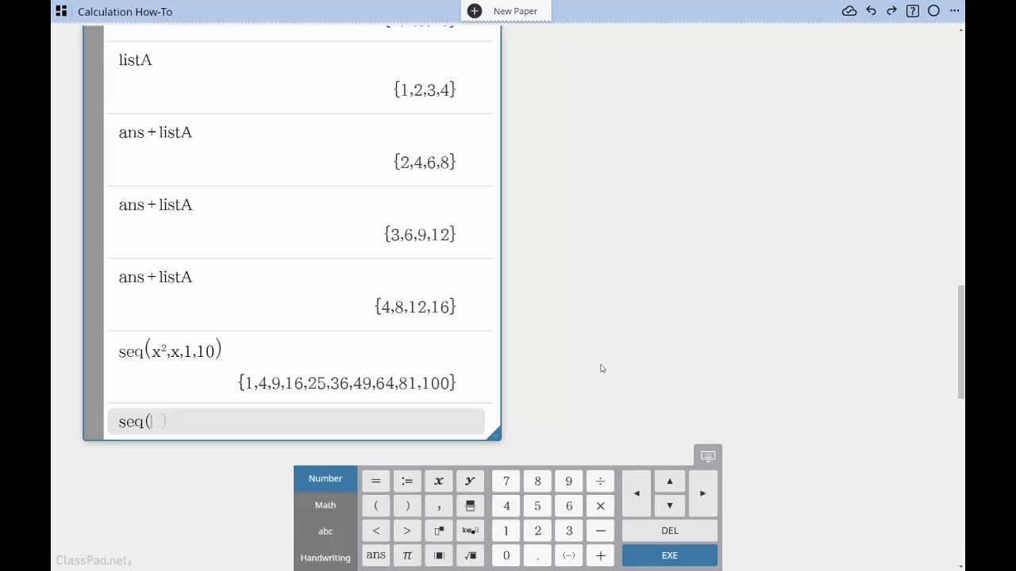
pyautogui.write('3x-1,x,2,20,2)')
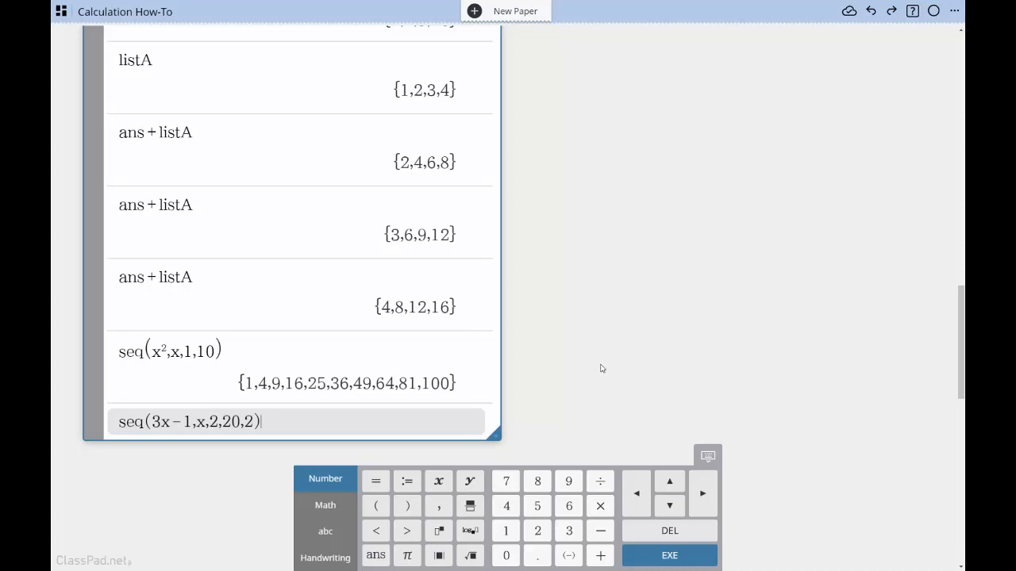
pyautogui.click(601, 368)
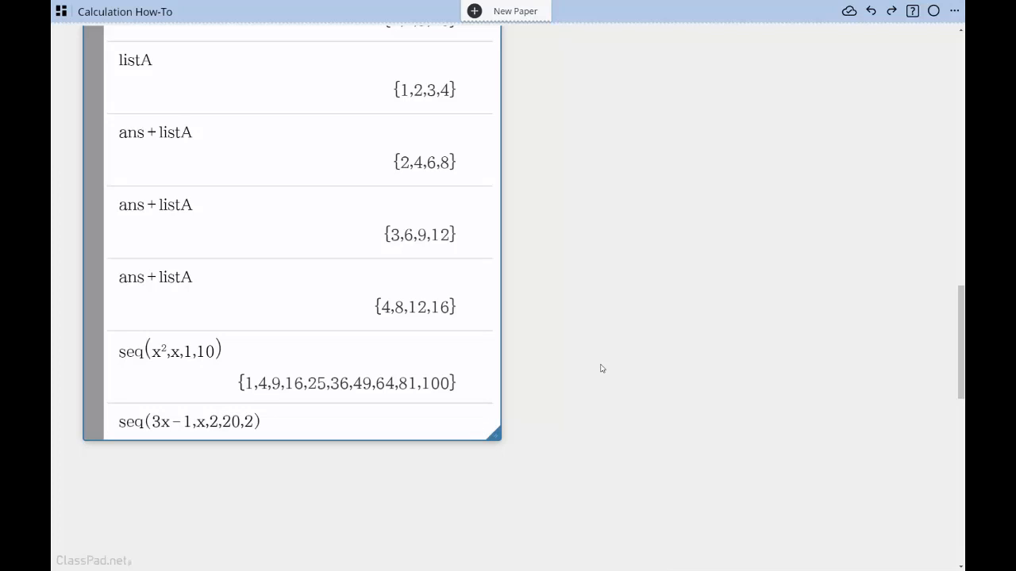
pyautogui.press('Return')
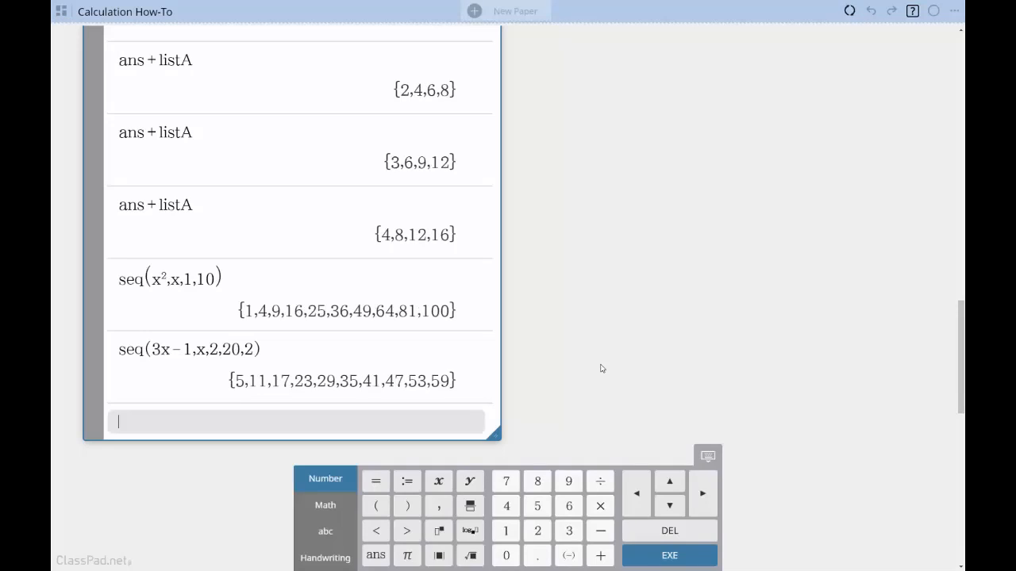